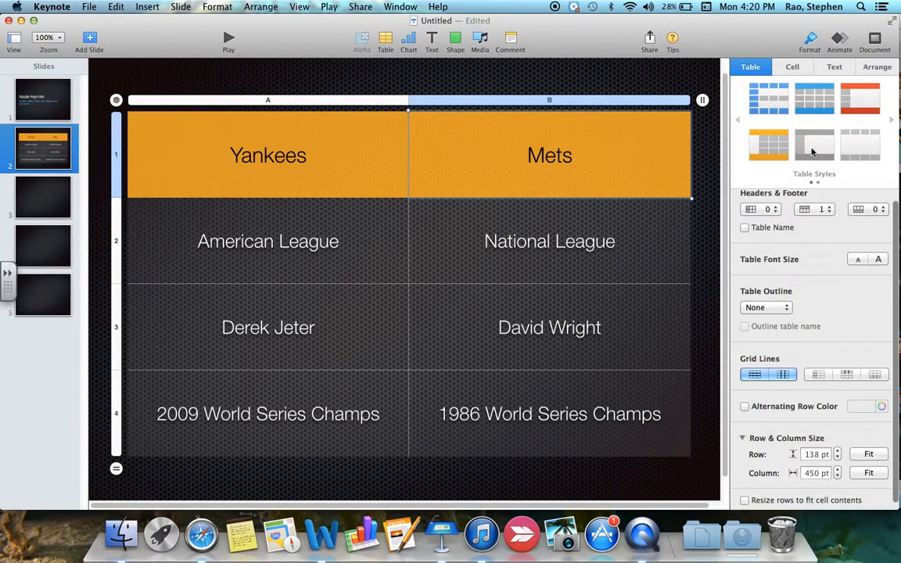
Fit the header row's height and the Mets column's width to their contents.
scroll(771, 429, down, 1)
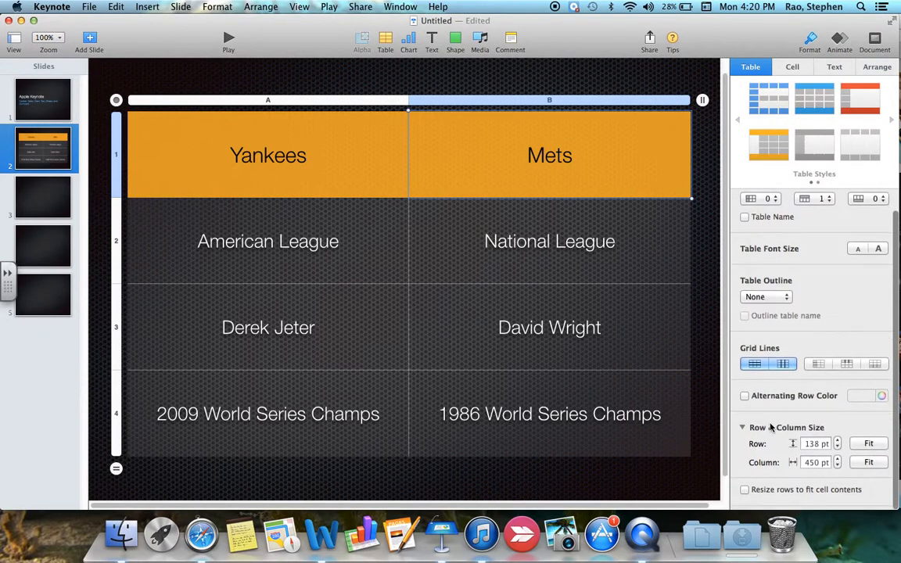
click(838, 451)
click(838, 452)
click(870, 447)
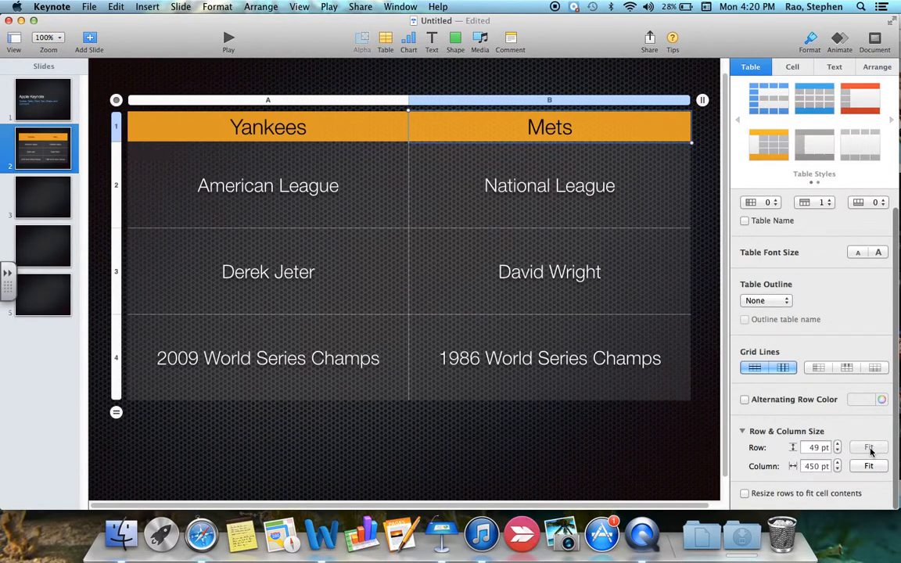
click(875, 467)
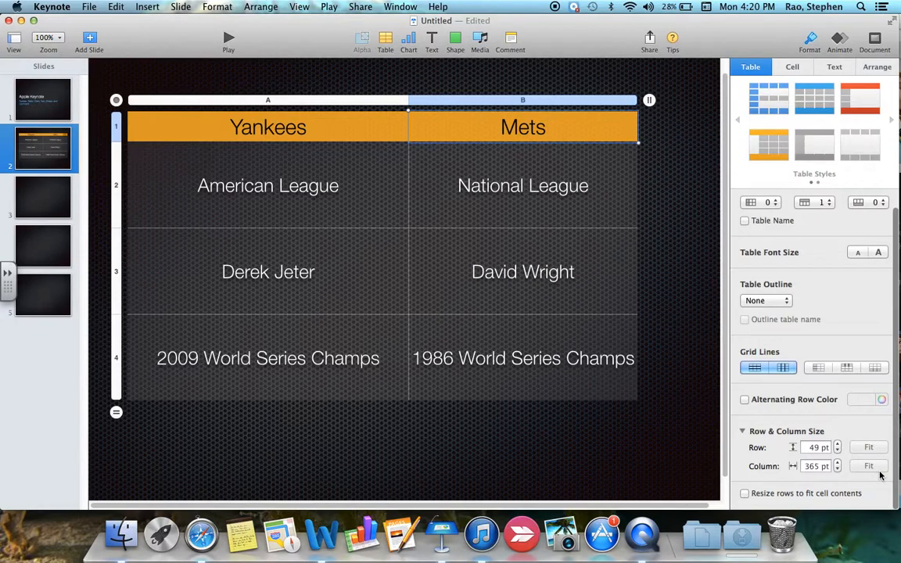
Fit the Yankees column's width and the heights of all table rows to their contents.
click(342, 104)
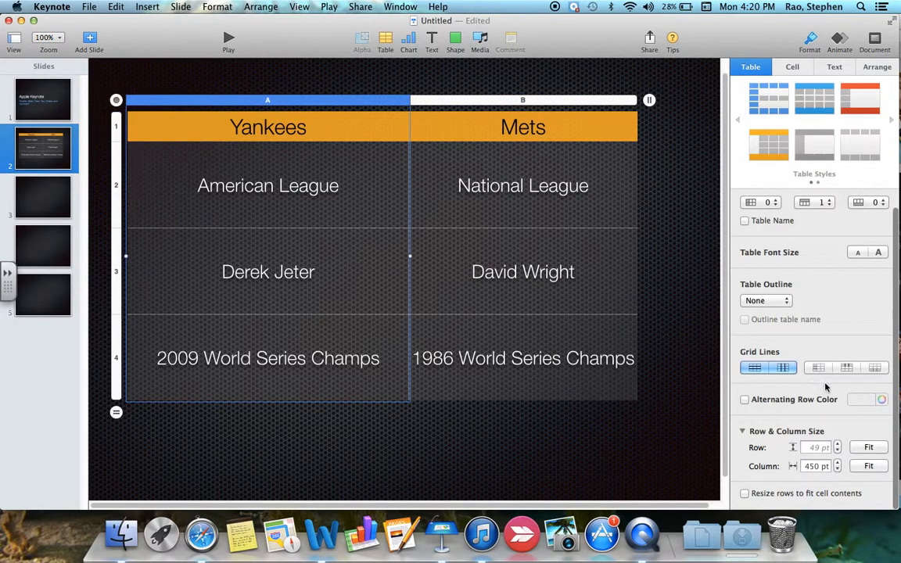
click(865, 467)
click(867, 448)
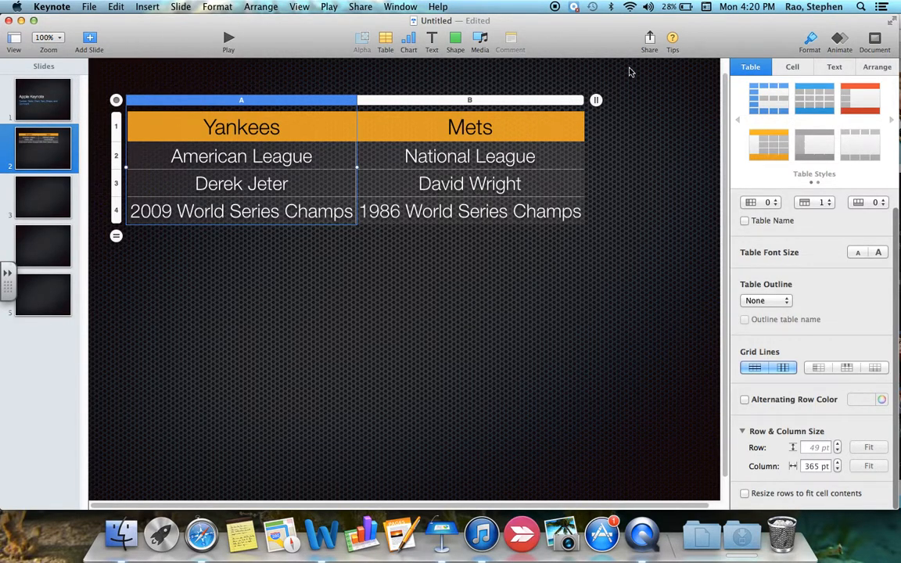
Set the text in table rows 2 to 4 to 21 pt and fit both columns' widths to the smaller text.
click(835, 67)
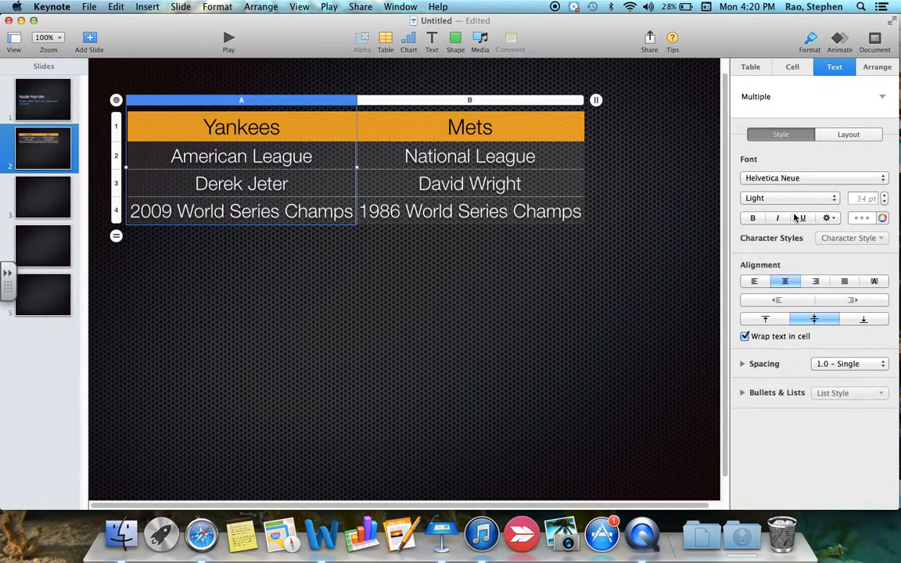
click(260, 135)
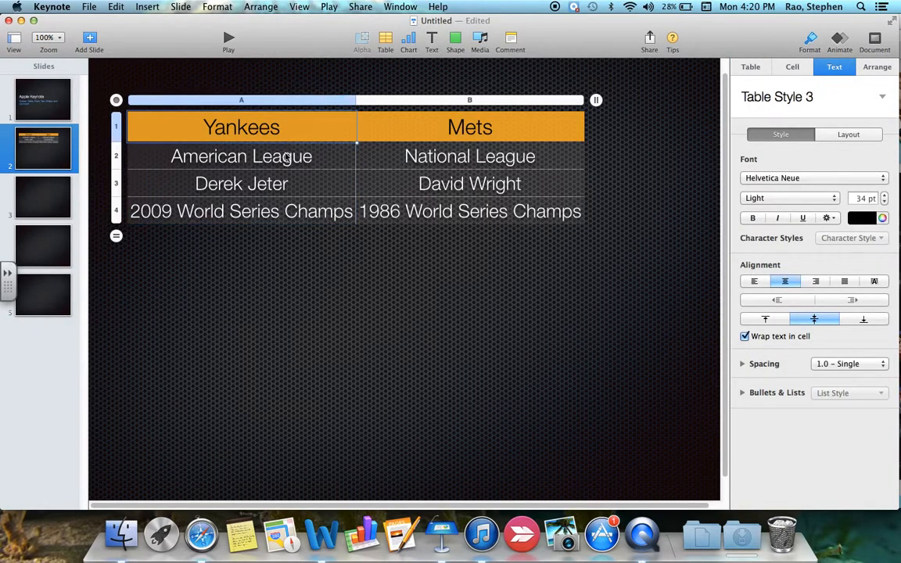
click(285, 159)
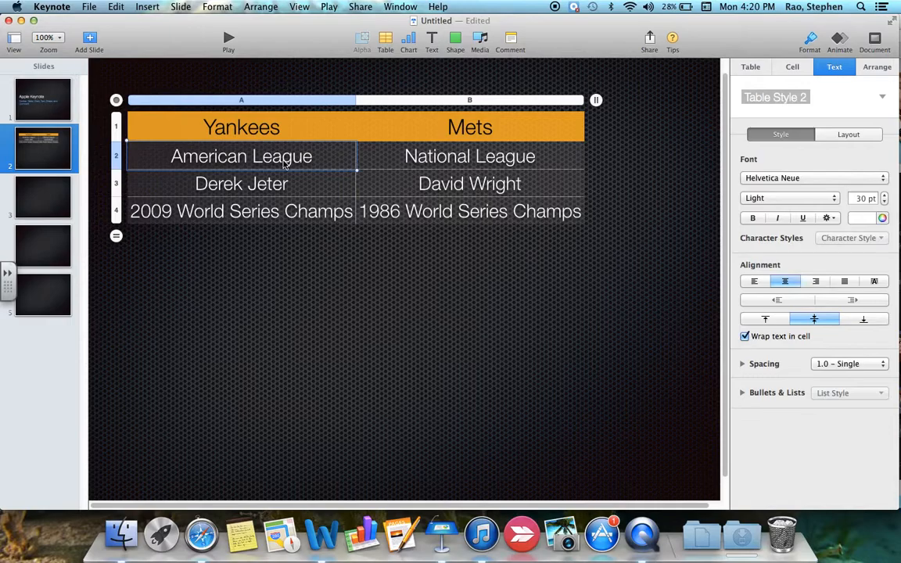
shift+click(440, 216)
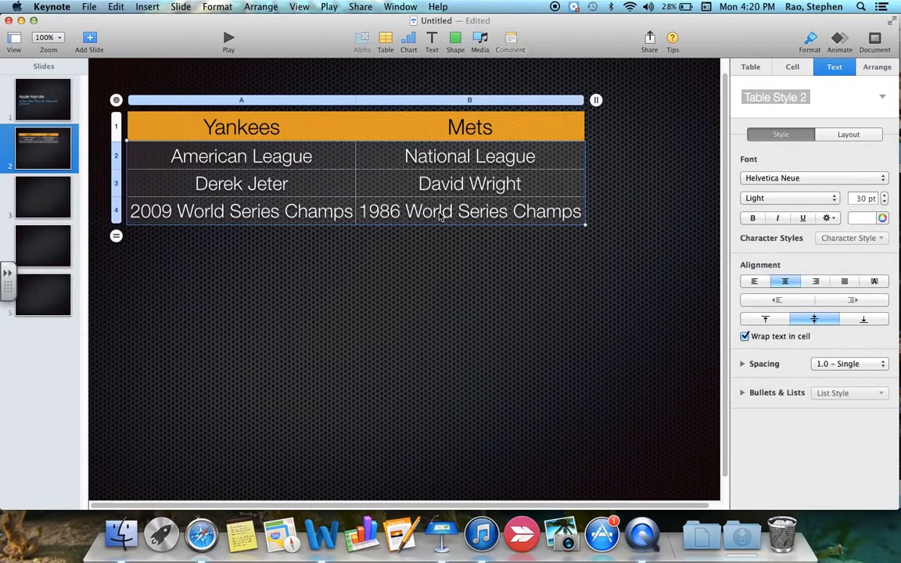
click(884, 201)
click(884, 202)
click(884, 202)
click(884, 202)
click(884, 202)
click(884, 202)
click(884, 202)
click(884, 202)
click(884, 202)
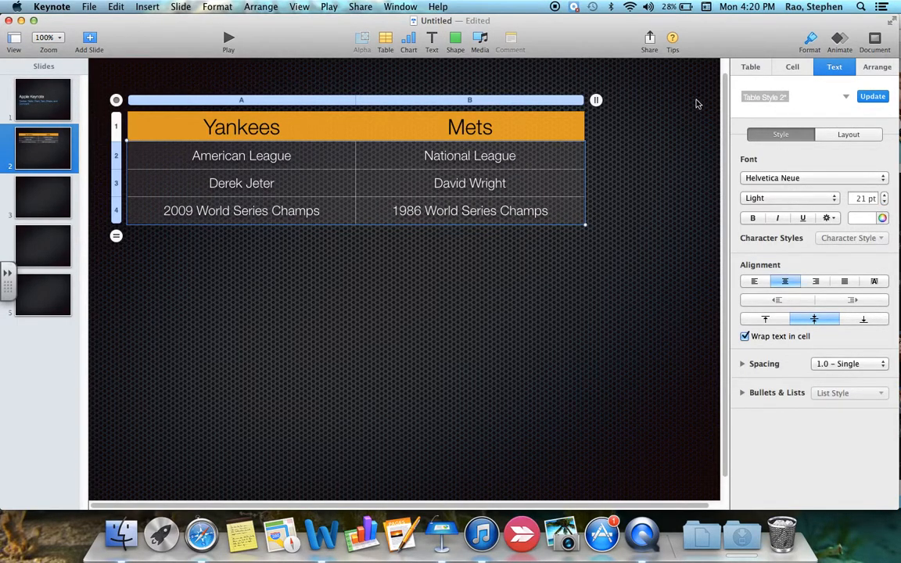
click(751, 67)
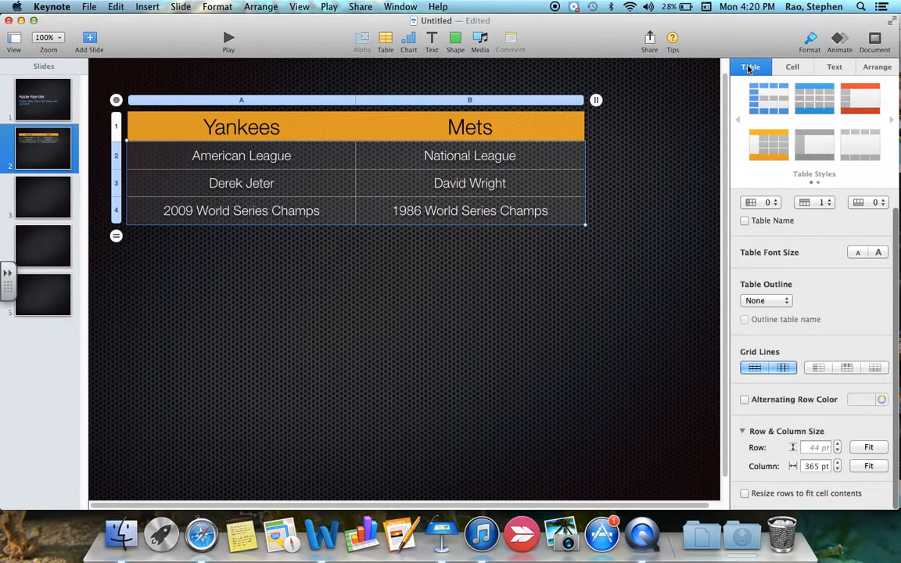
click(868, 466)
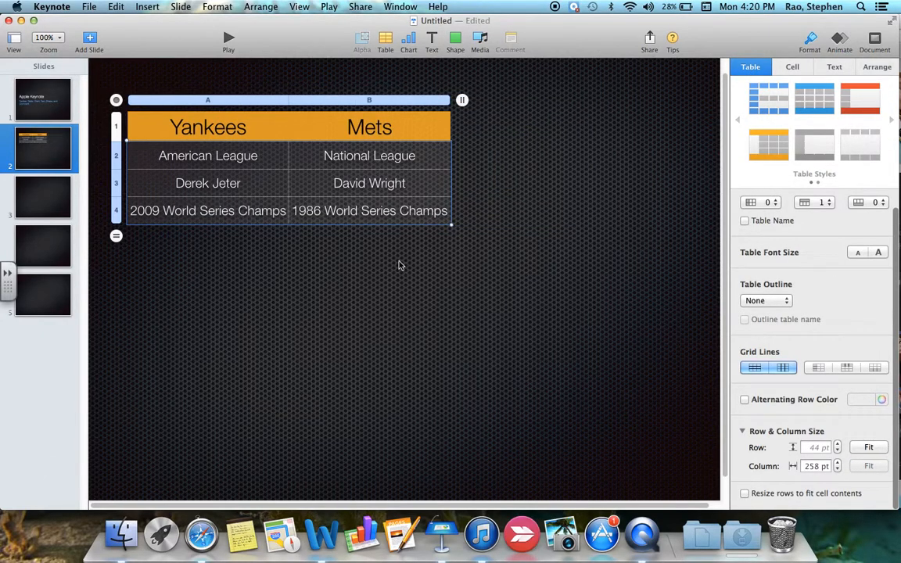
Insert an interactive column chart on the blank slide 3.
click(43, 205)
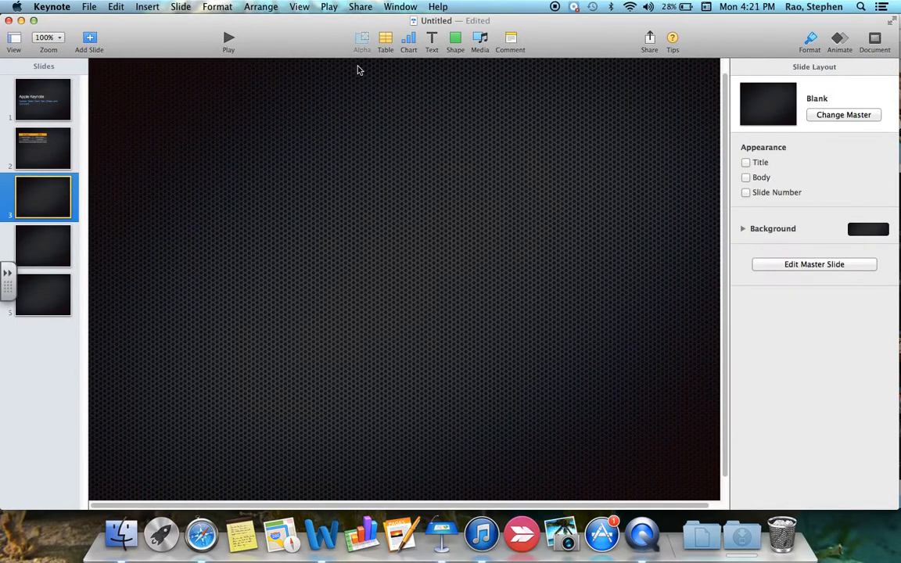
click(410, 43)
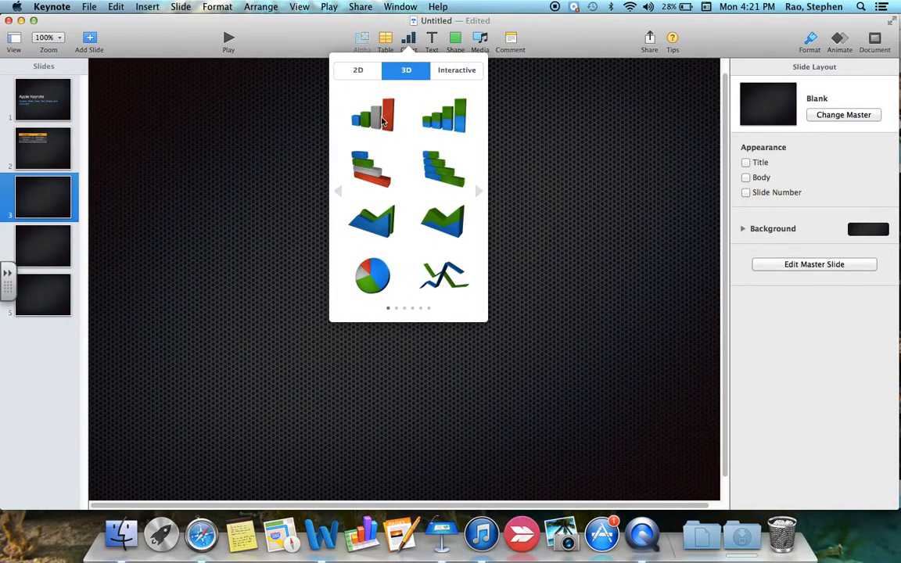
click(362, 70)
click(399, 72)
click(451, 71)
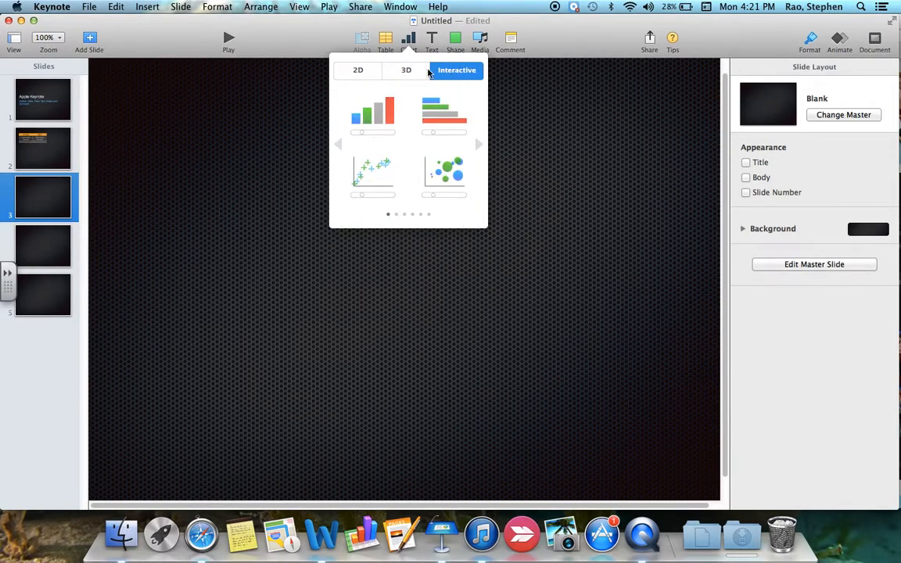
click(369, 121)
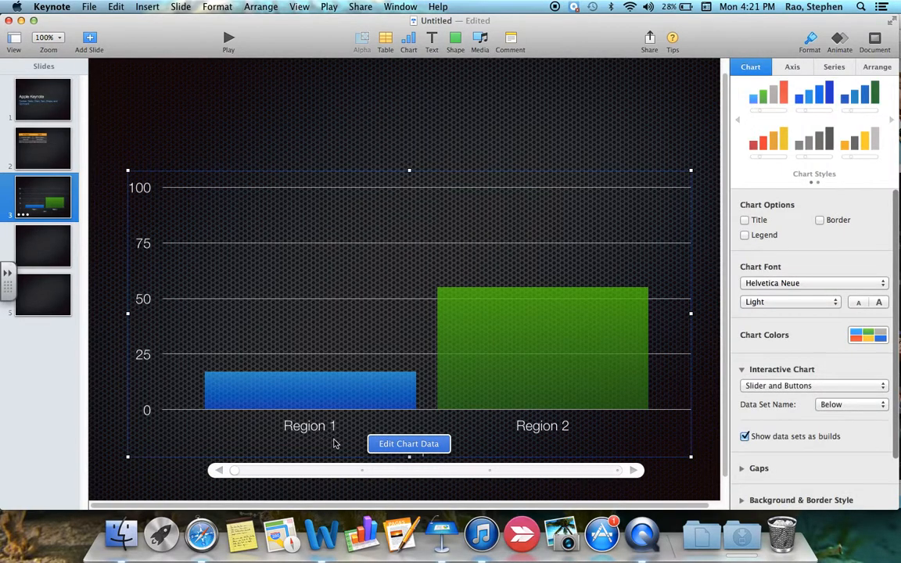
Show the interactive chart's May data set and shrink the chart to about 659 by 306 pt.
drag(236, 472, 269, 471)
click(274, 471)
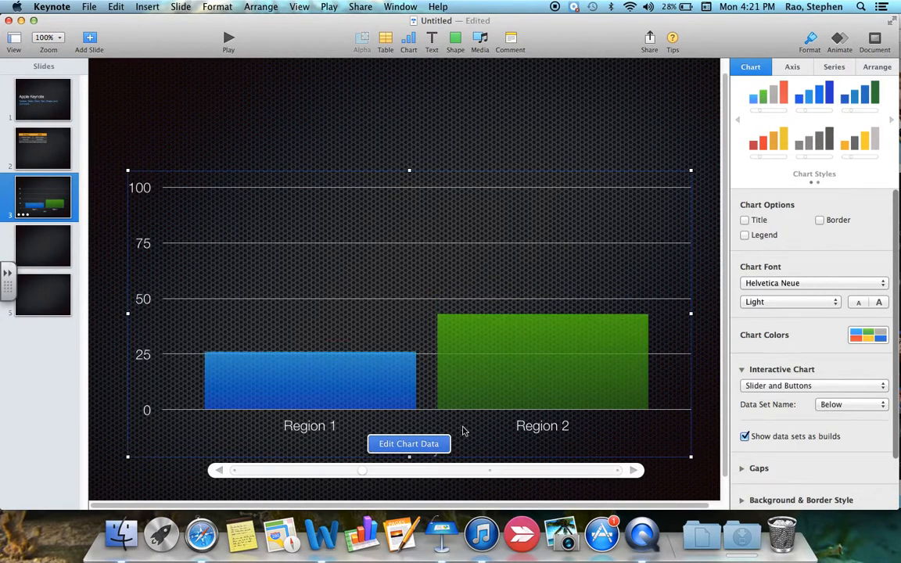
click(349, 135)
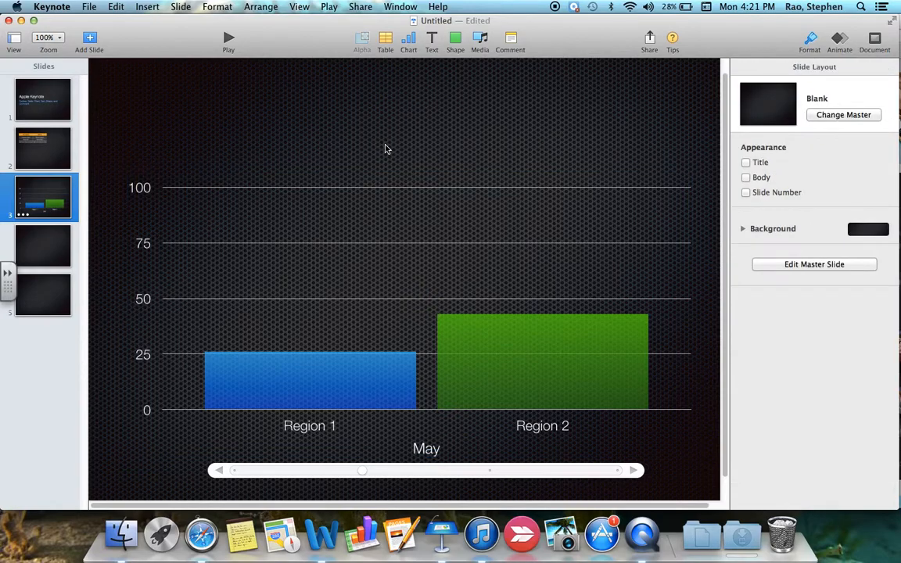
click(497, 283)
drag(691, 457, 540, 363)
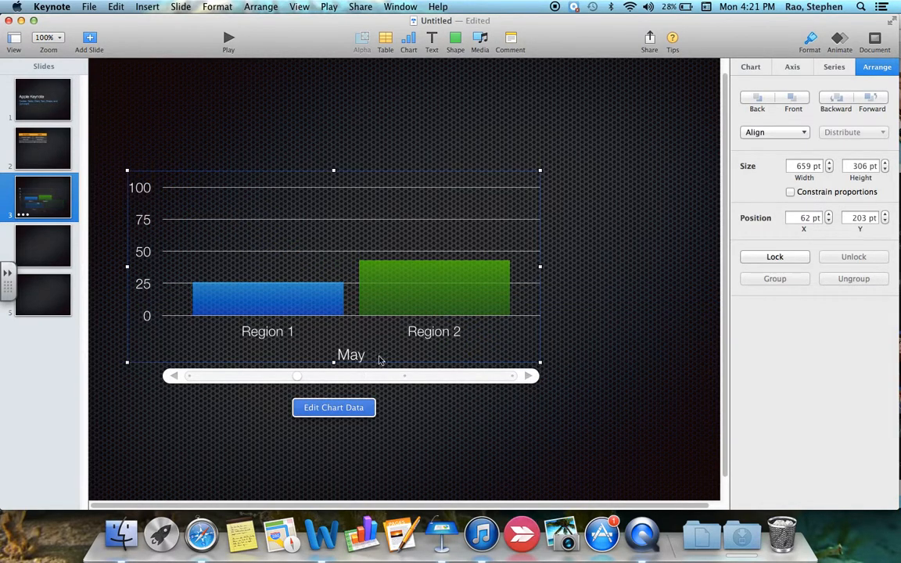
Add a text box to slide 4 and move it up into the slide's upper half.
click(46, 260)
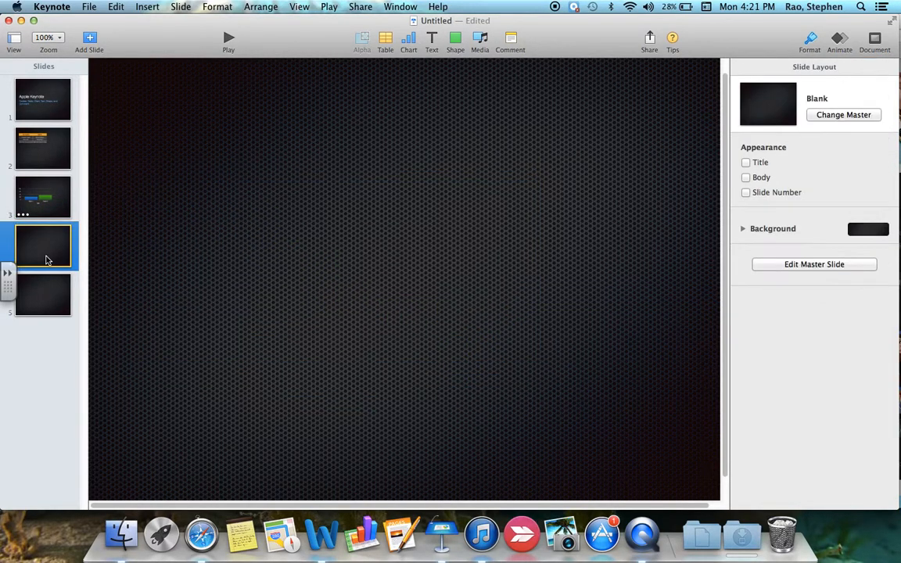
click(435, 38)
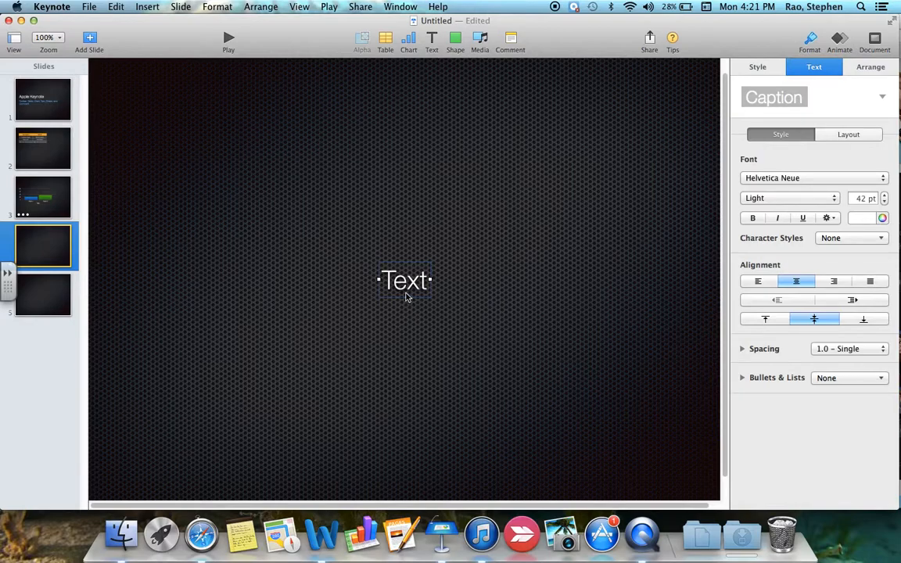
drag(401, 282, 389, 205)
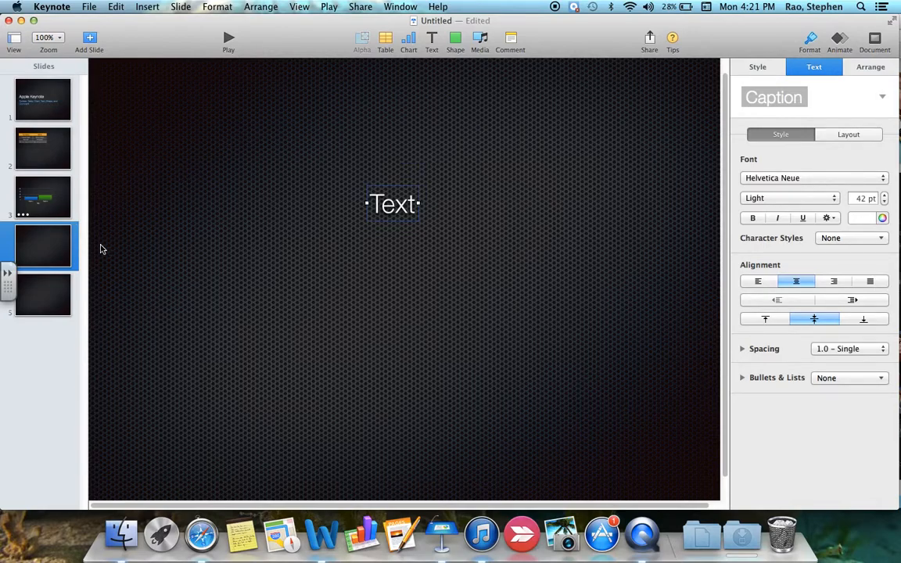
click(462, 81)
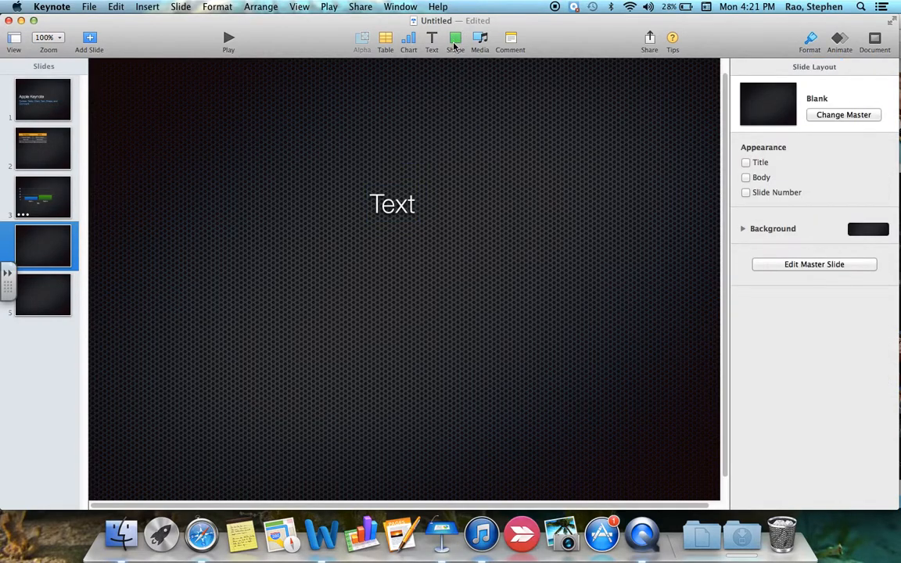
Insert a green pentagon on slide 4 and place it below and to the right of the text box.
click(455, 41)
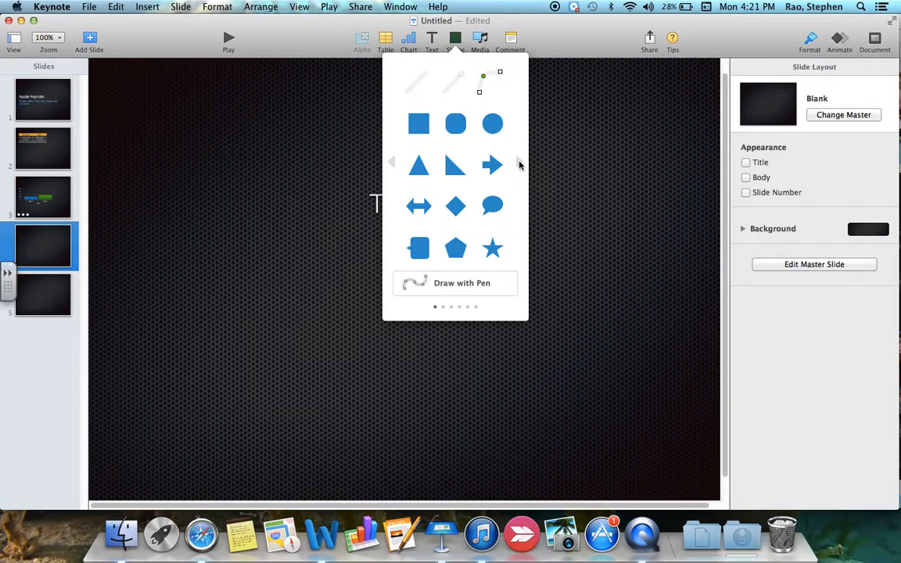
click(519, 164)
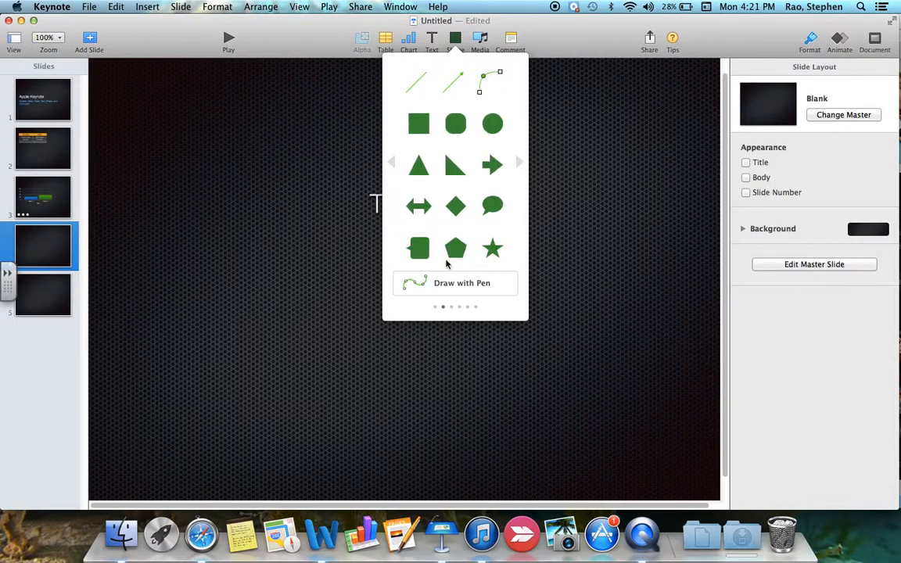
click(452, 248)
drag(394, 302, 476, 320)
Apply the red shape style to the pentagon, and change its fill to dark purple.
click(758, 67)
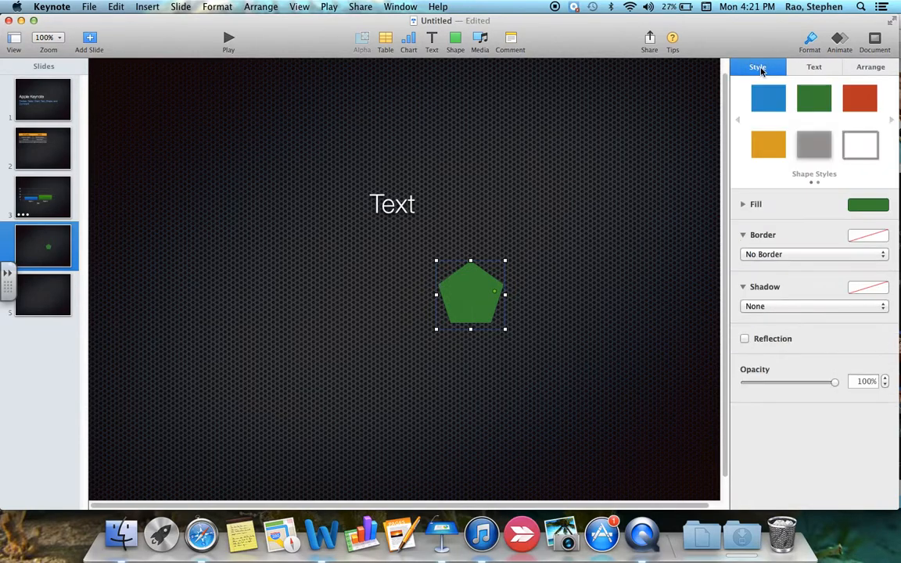
click(859, 98)
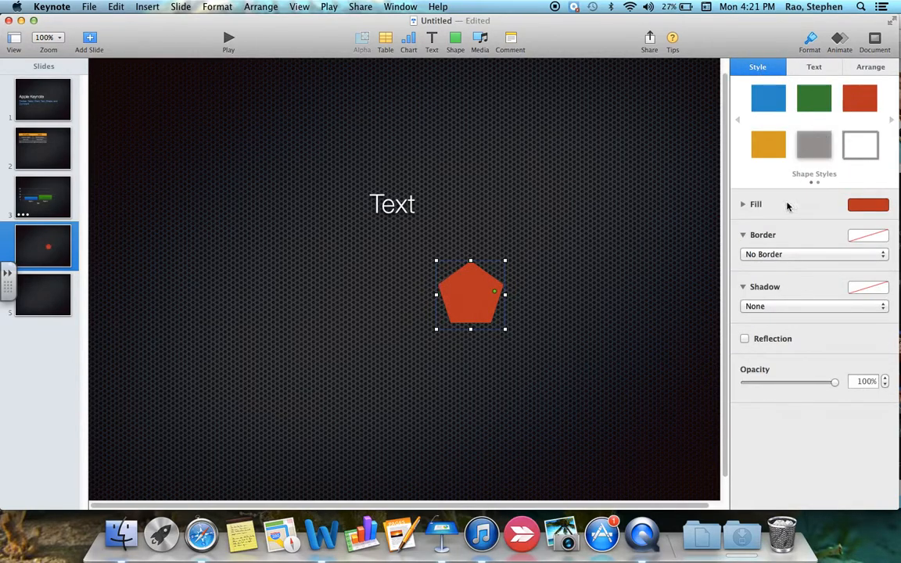
click(857, 205)
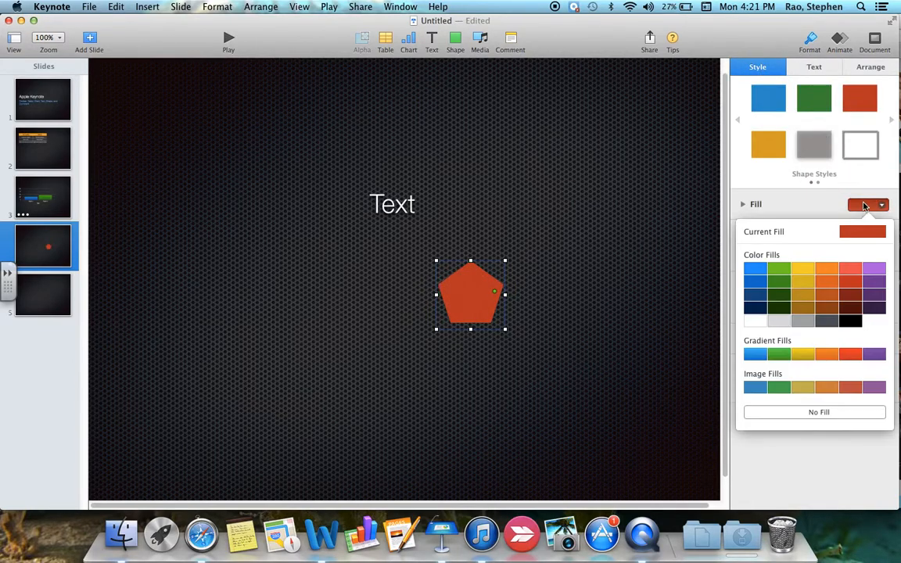
click(875, 306)
Give the purple pentagon a rough, hand-drawn style line border and color it white.
click(864, 236)
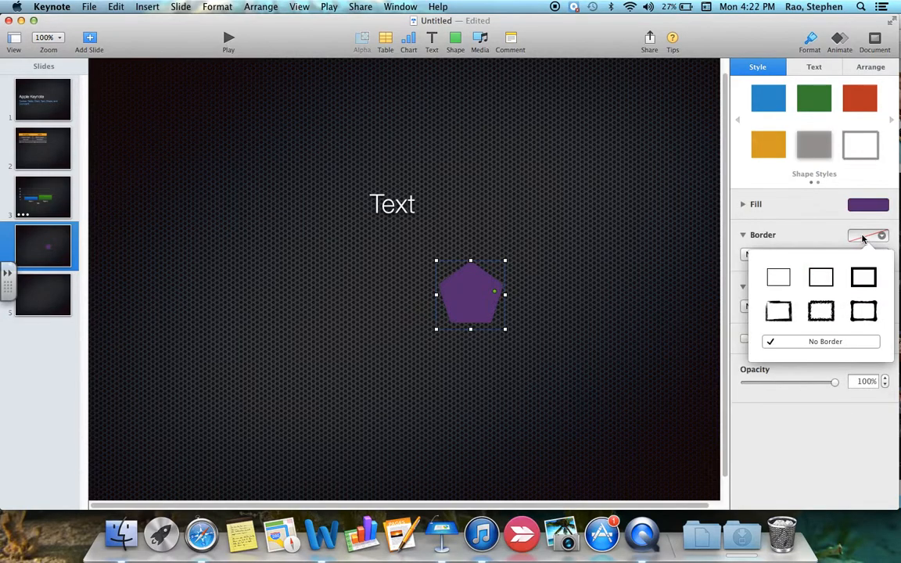
click(821, 311)
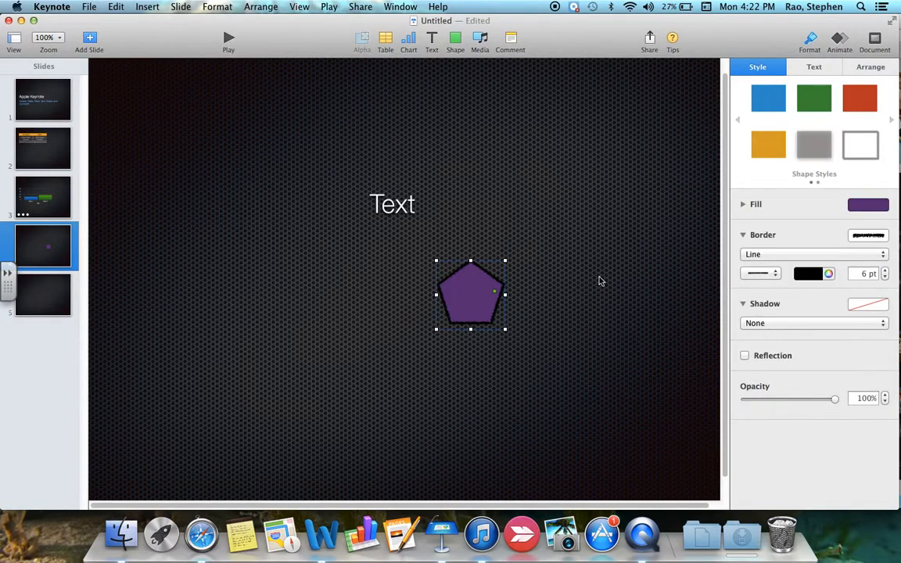
click(829, 273)
click(817, 275)
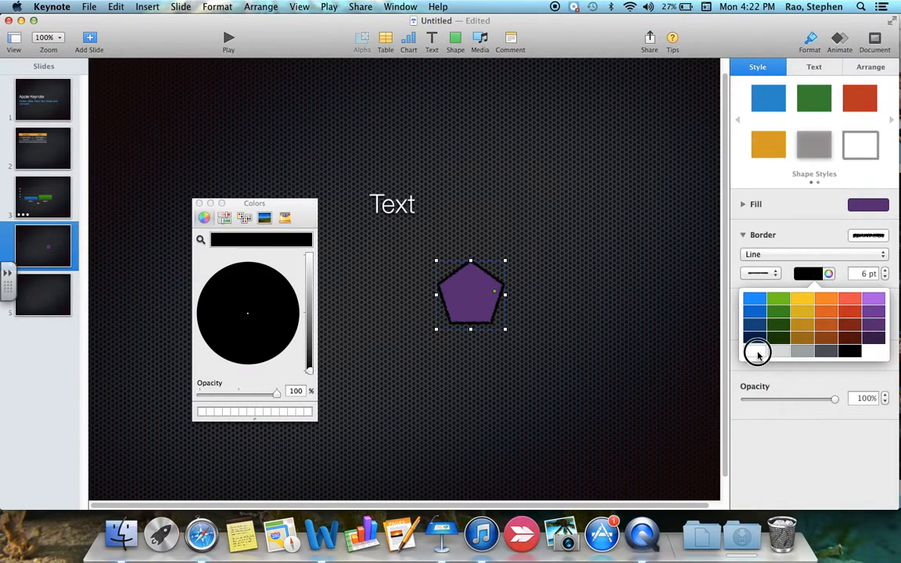
click(756, 352)
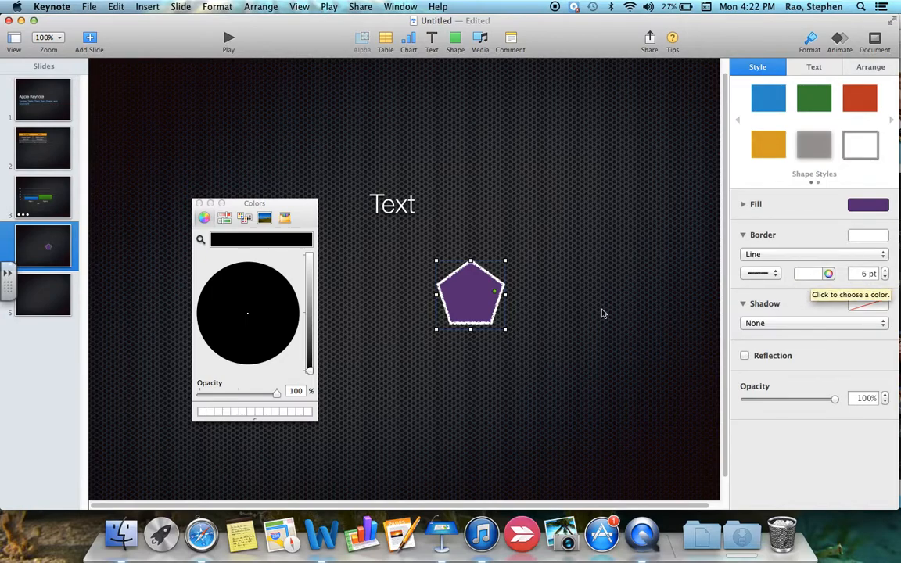
Try to pick a bright orange-red for the pentagon on the color wheel, and close the color picker.
drag(310, 373, 309, 272)
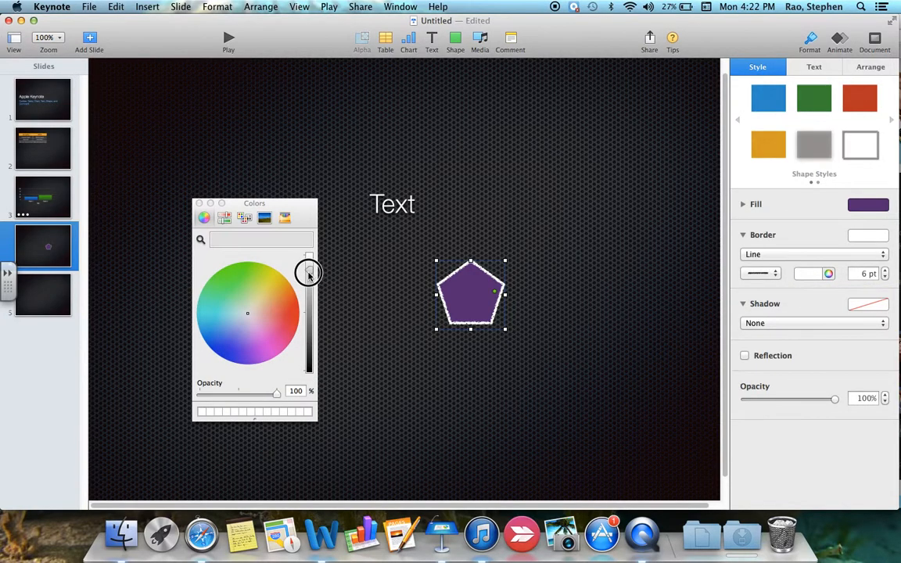
drag(288, 316, 291, 310)
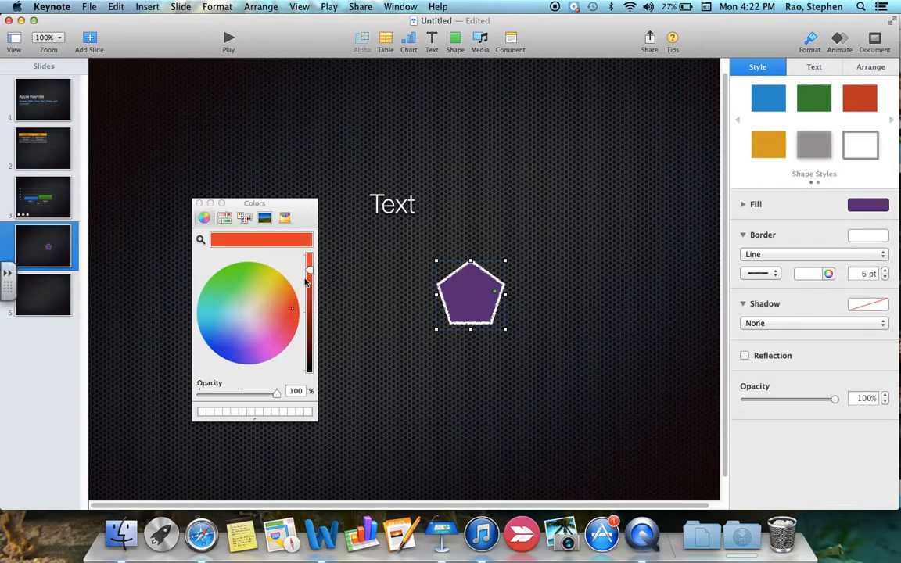
click(199, 203)
click(573, 306)
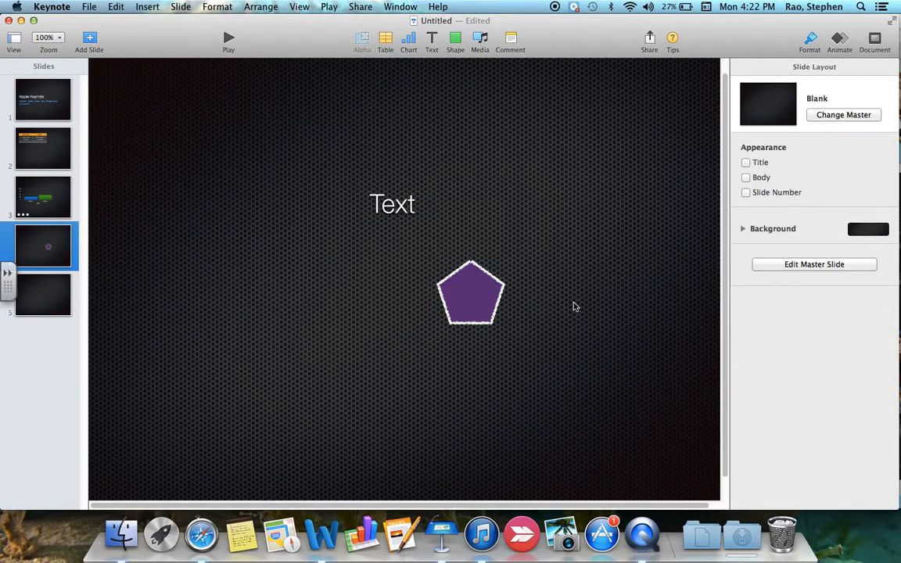
Change the border color of the purple pentagon on slide 4 to orange.
click(478, 294)
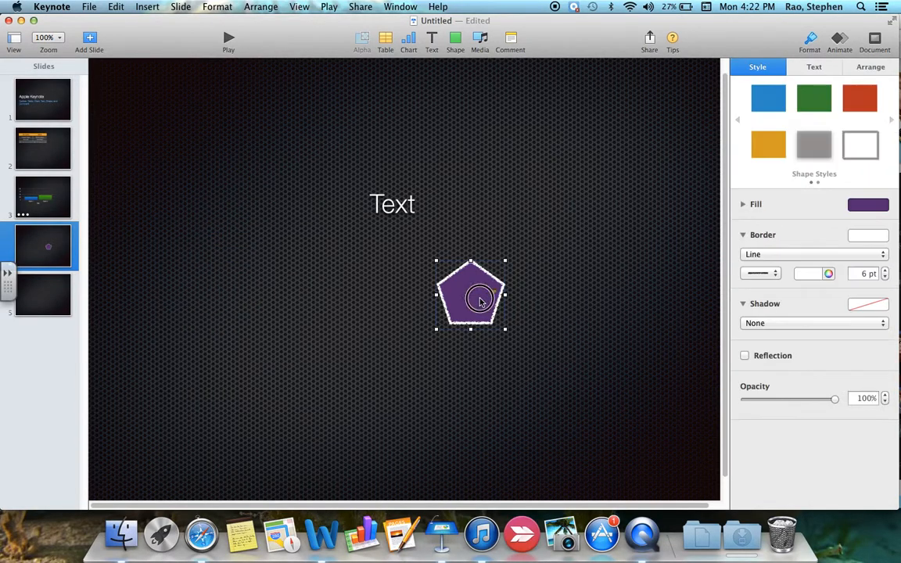
click(820, 274)
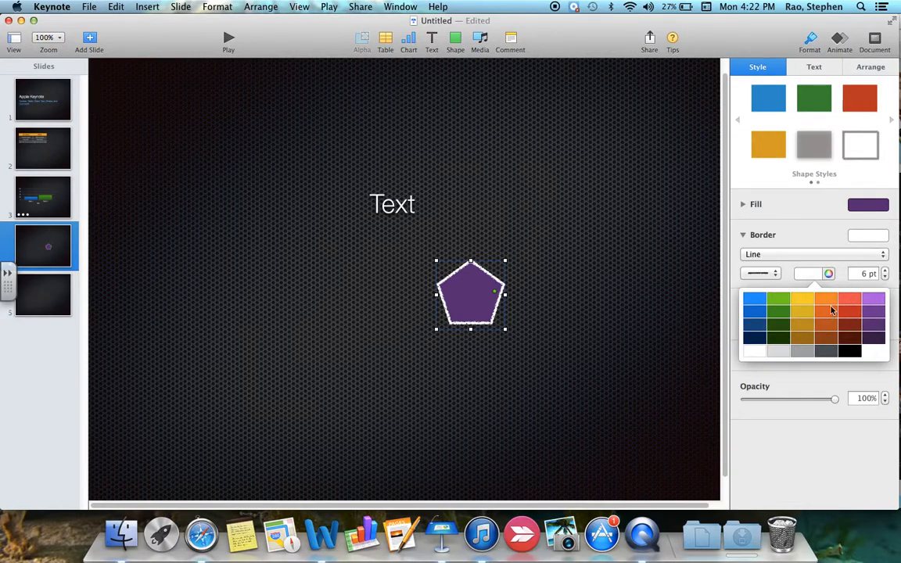
click(821, 311)
click(533, 257)
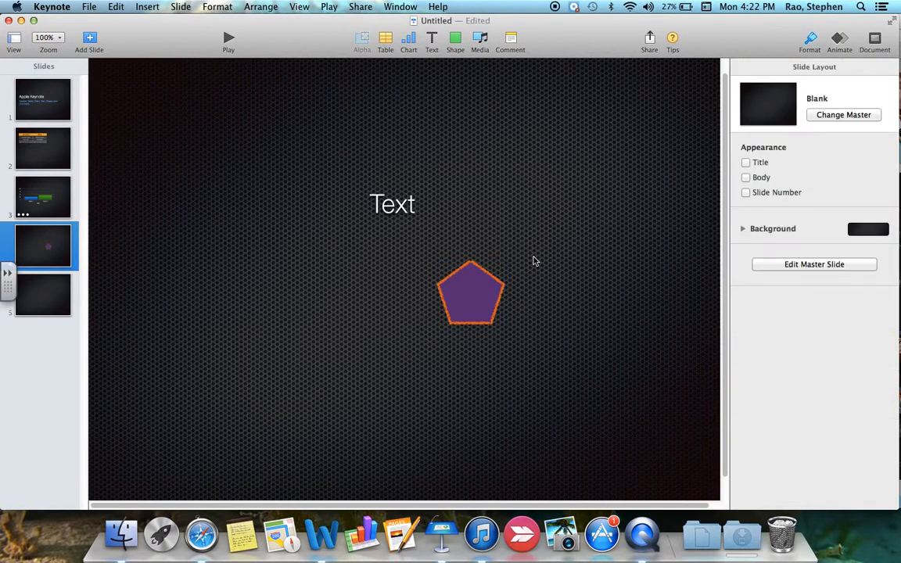
Change the master of slide 4 to Quote.
click(843, 115)
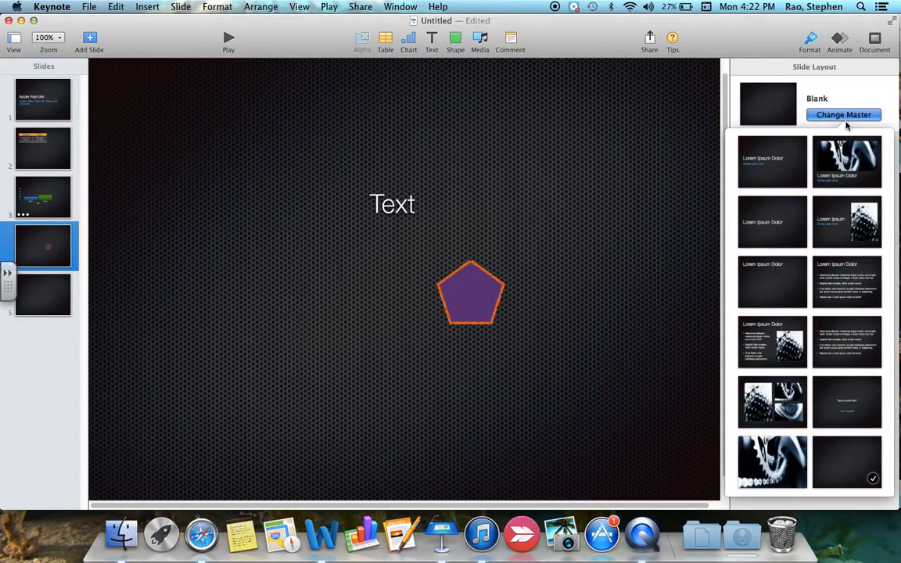
click(833, 392)
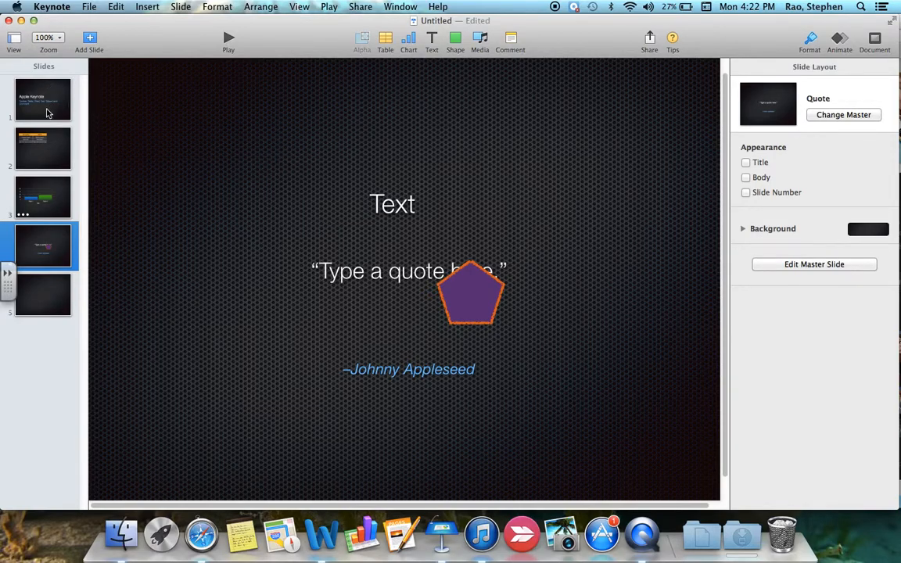
Add the comment "Nice Table! Job well done!" to slide 2, denying contacts access and entering the commenter's name.
click(48, 144)
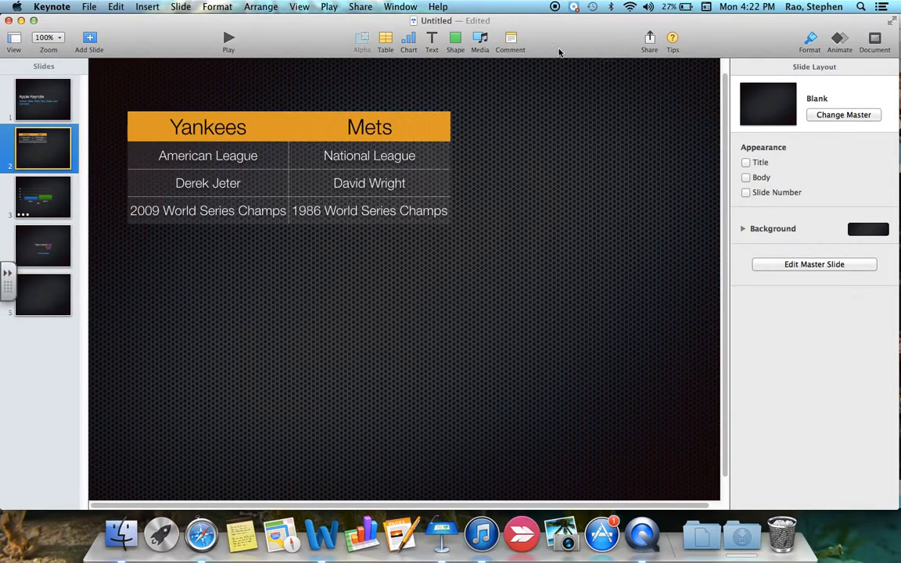
click(512, 44)
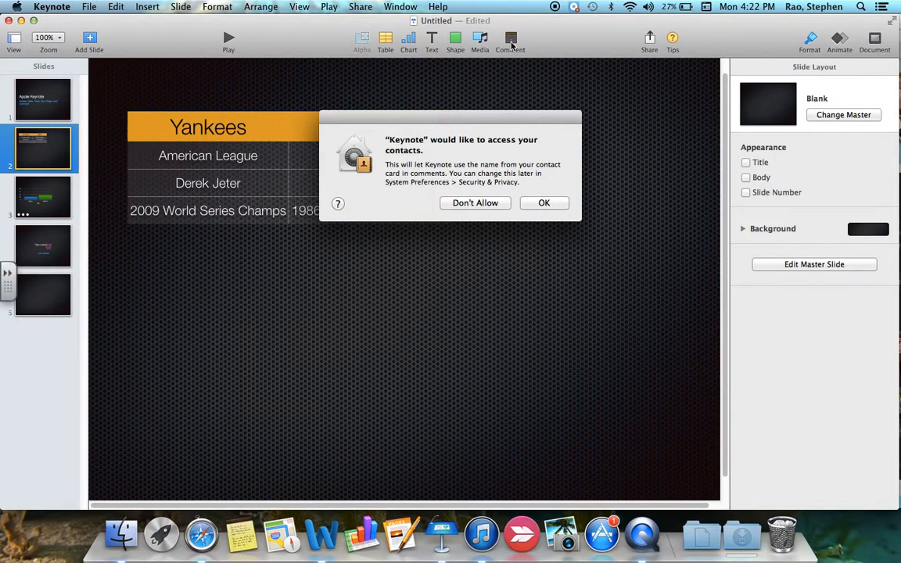
click(506, 204)
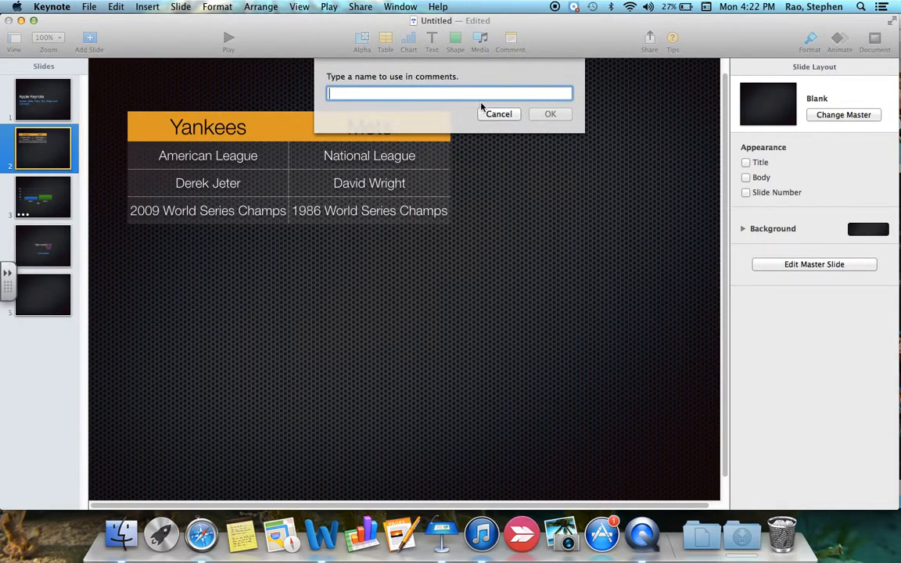
text(Mr. Rao)
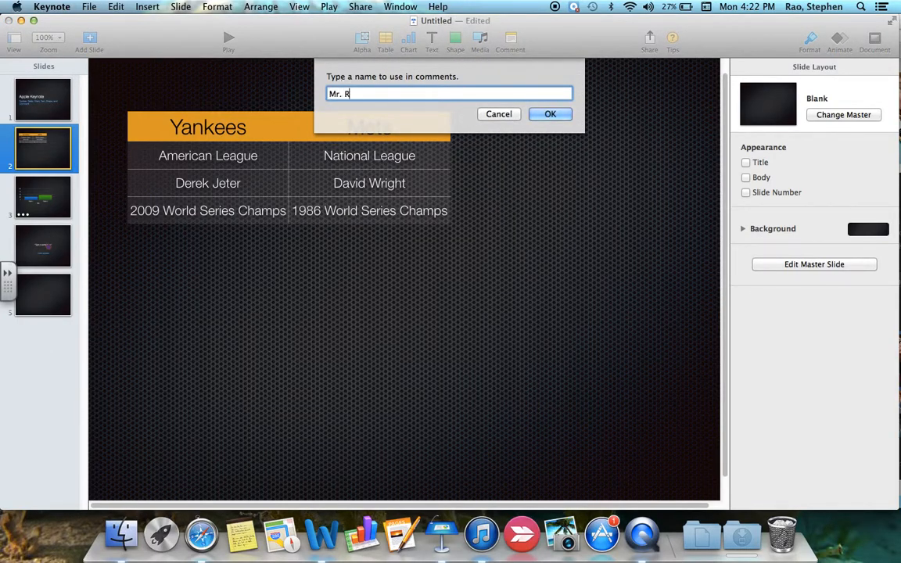
click(550, 114)
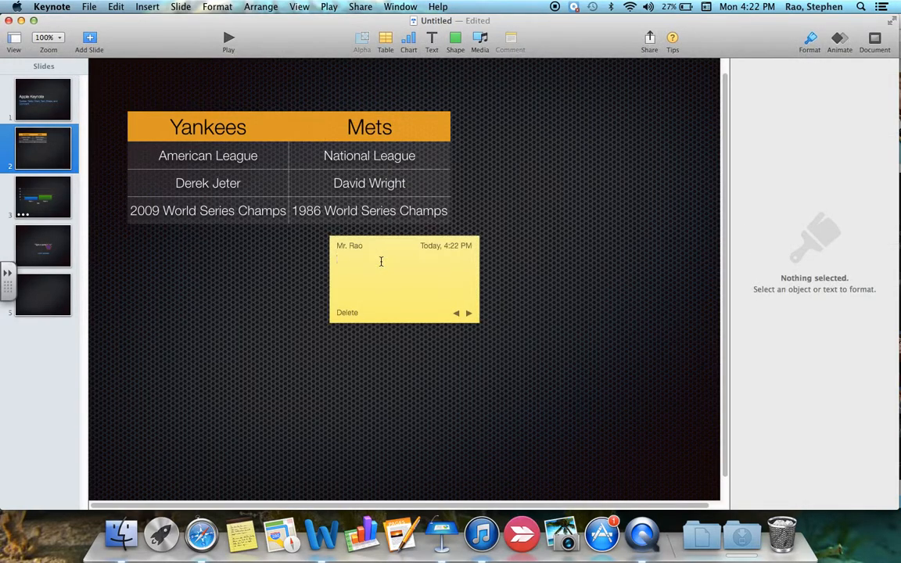
text(Ncie)
Add the comment "Please label!" to slide 3 and place it above and to the right of the chart.
click(62, 192)
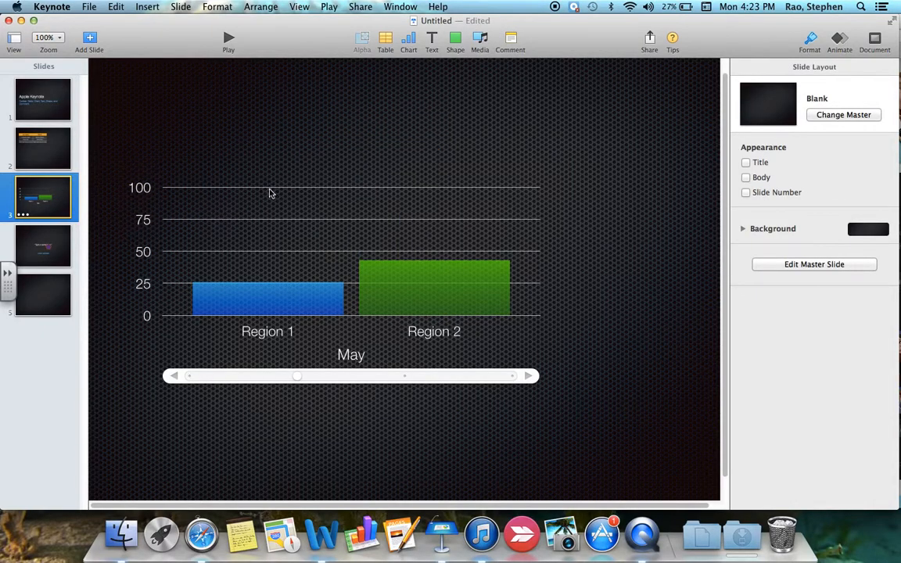
click(511, 37)
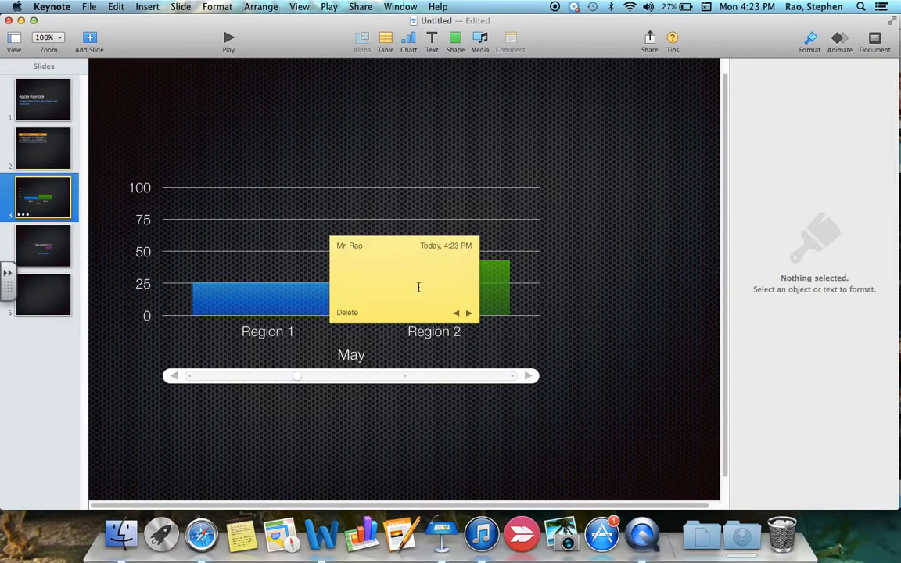
click(694, 256)
click(475, 235)
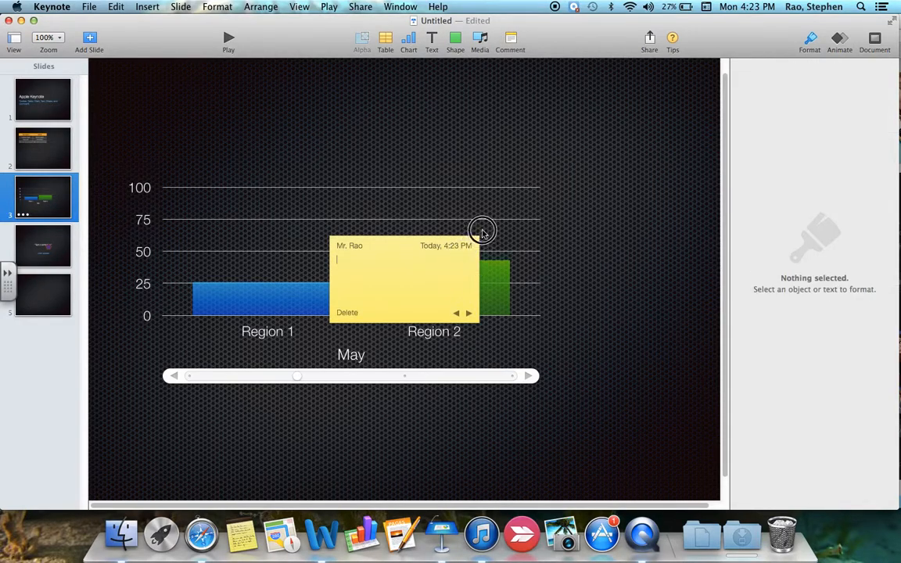
drag(389, 249, 613, 107)
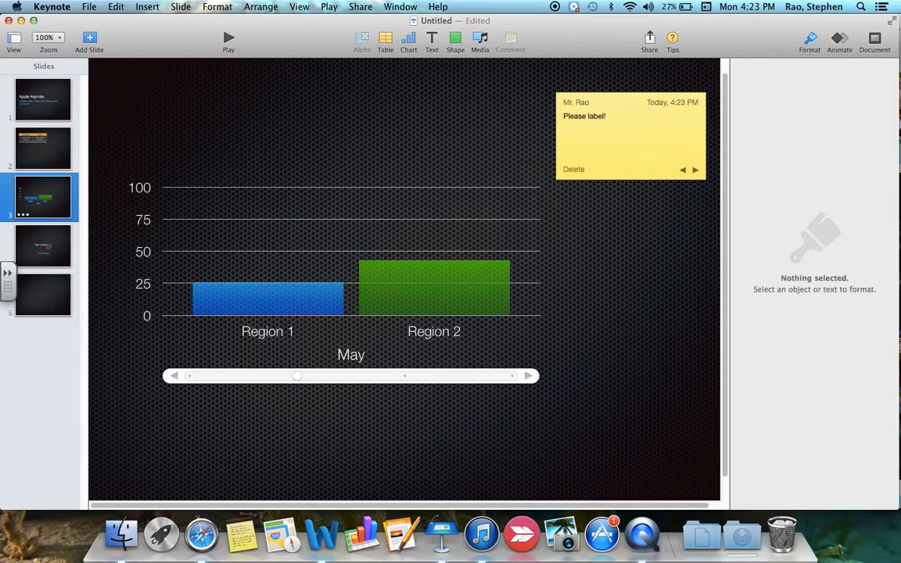
click(669, 239)
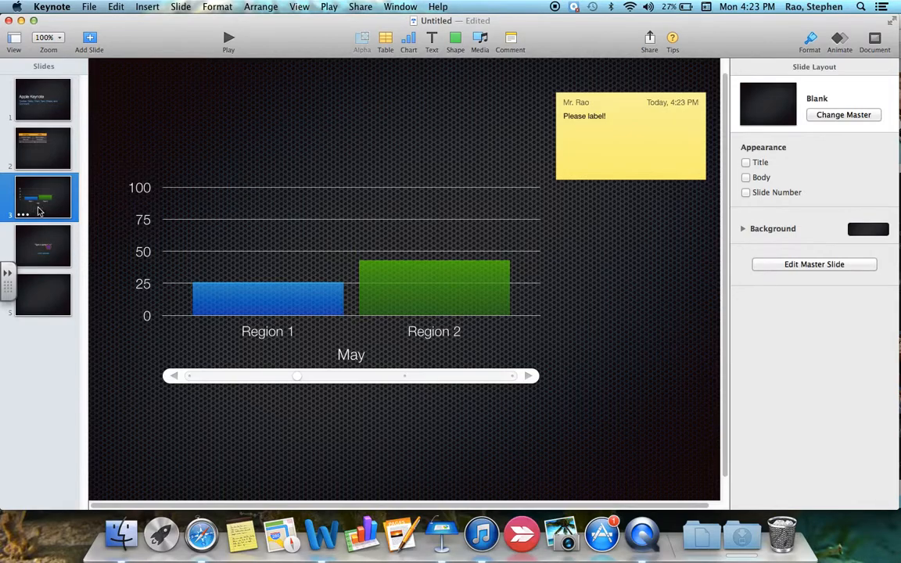
Return to slide 2 to view the comment below the table.
click(59, 146)
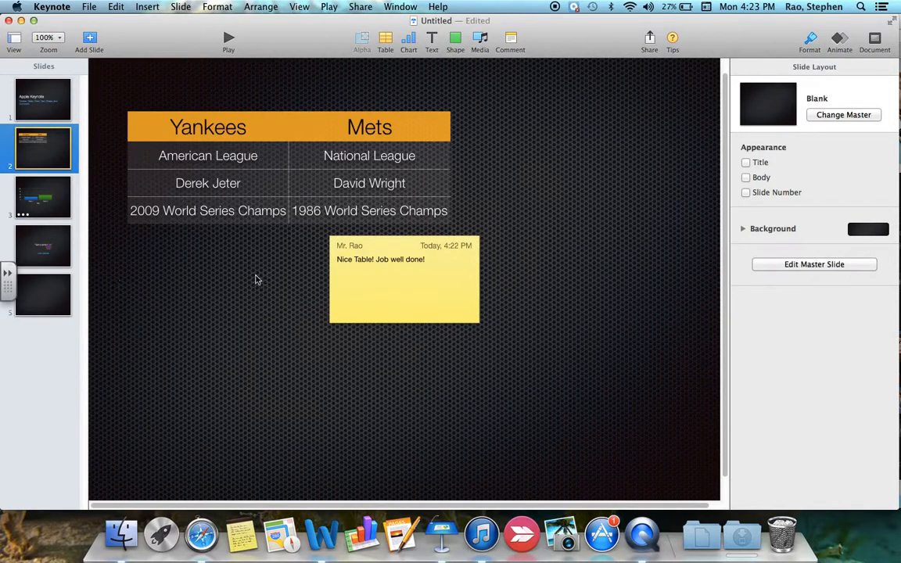